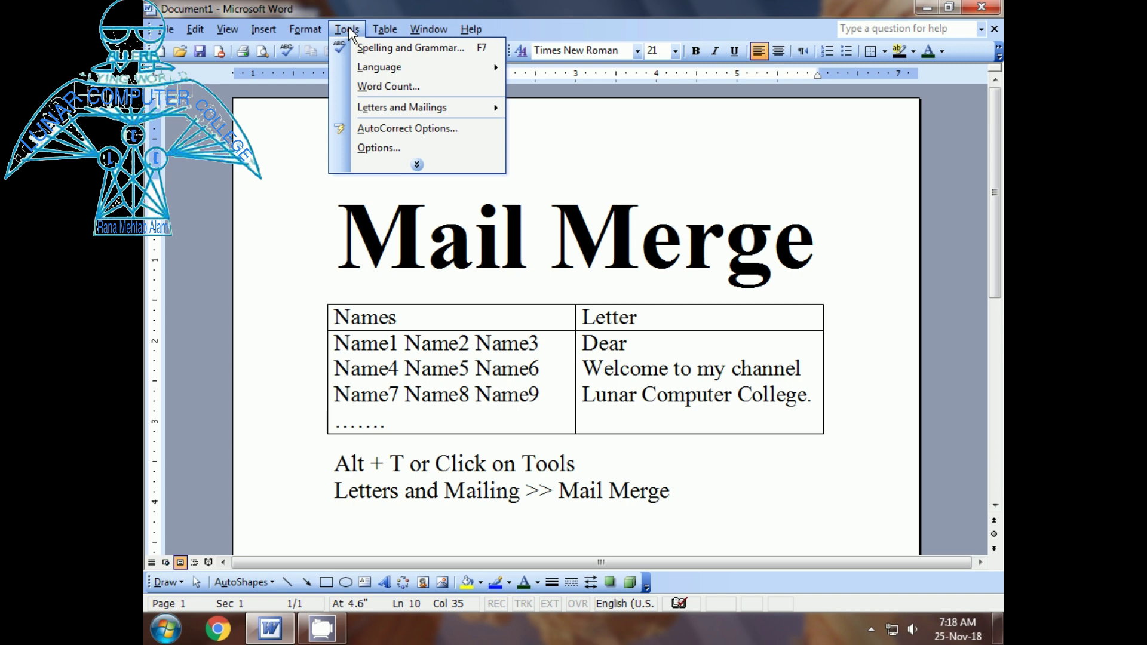
- Start a Letters mail merge from the current document and create a new typed recipient list
mouse_move(406, 108)
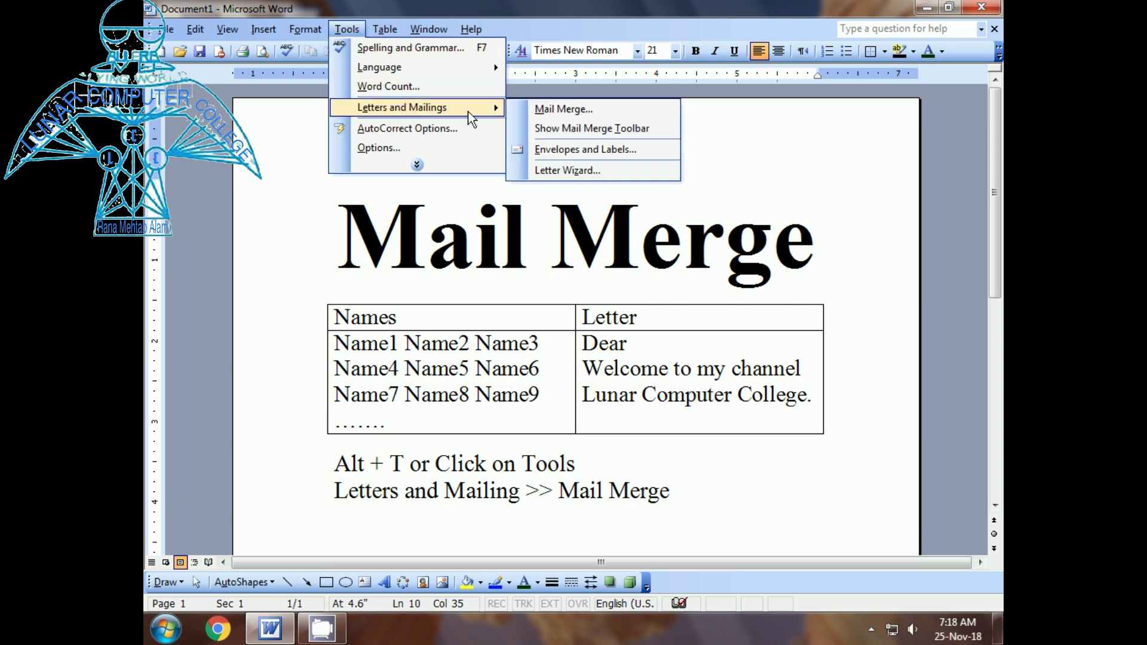
left_click(550, 110)
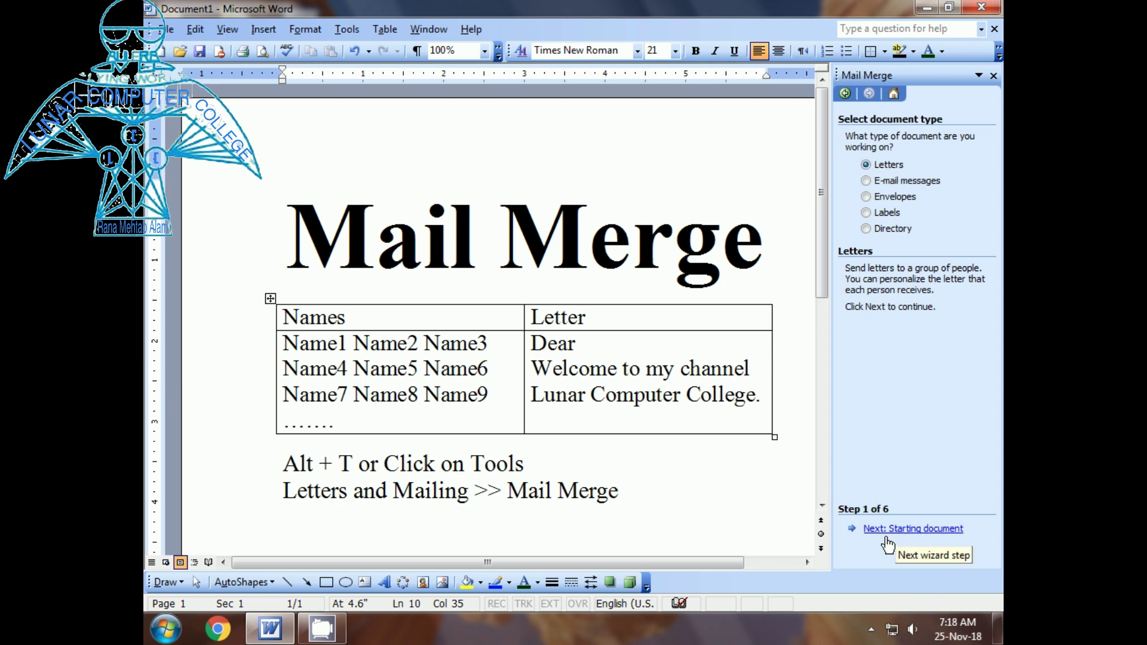
left_click(918, 533)
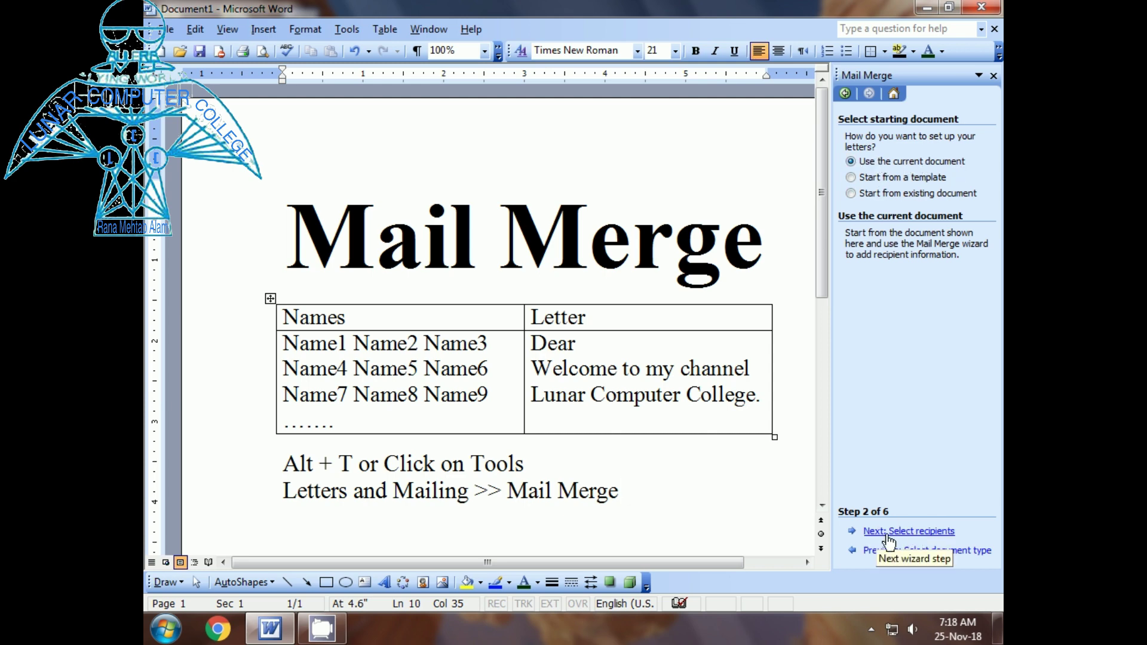
left_click(908, 533)
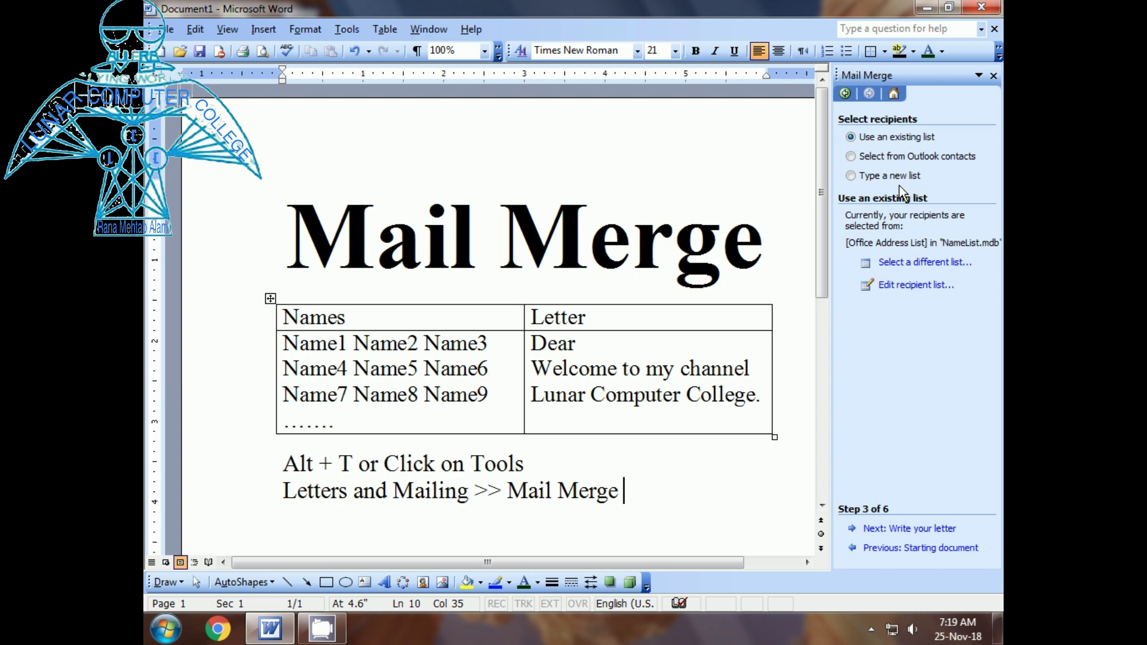
left_click(852, 177)
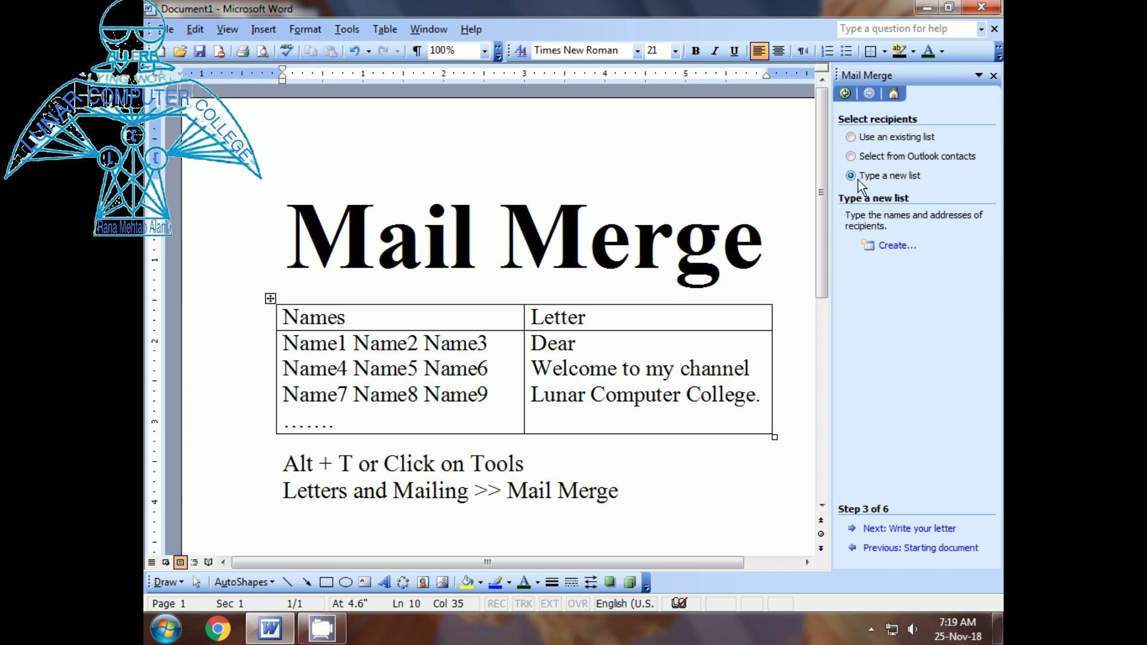
left_click(898, 245)
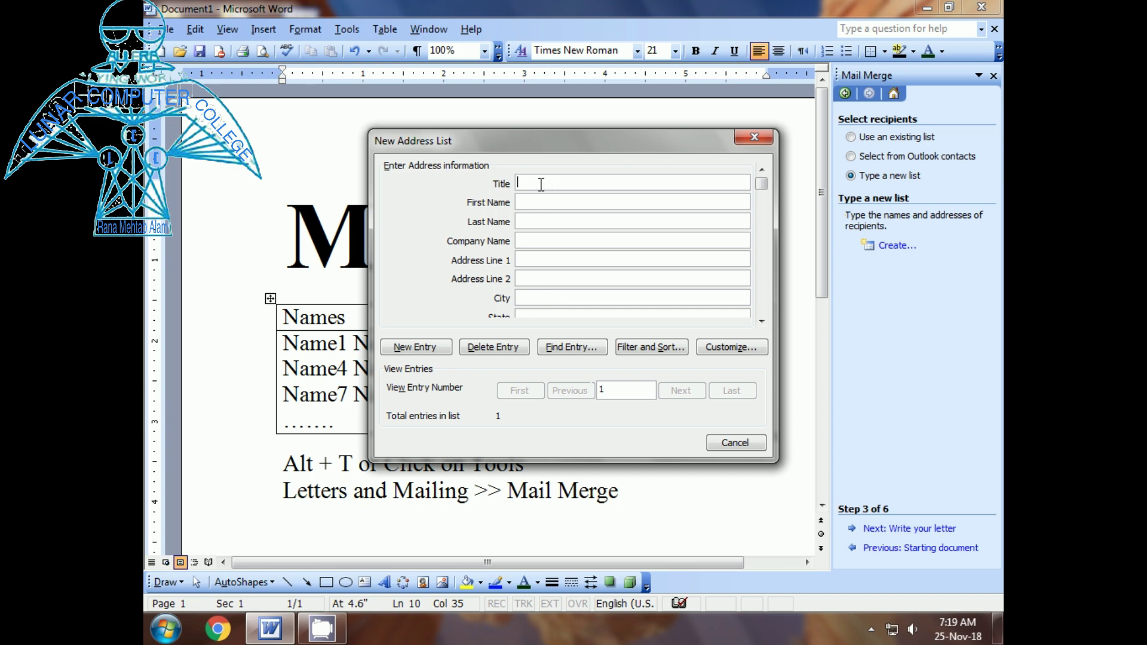
- Customize the address list by renaming the Title field to Name
left_click(713, 343)
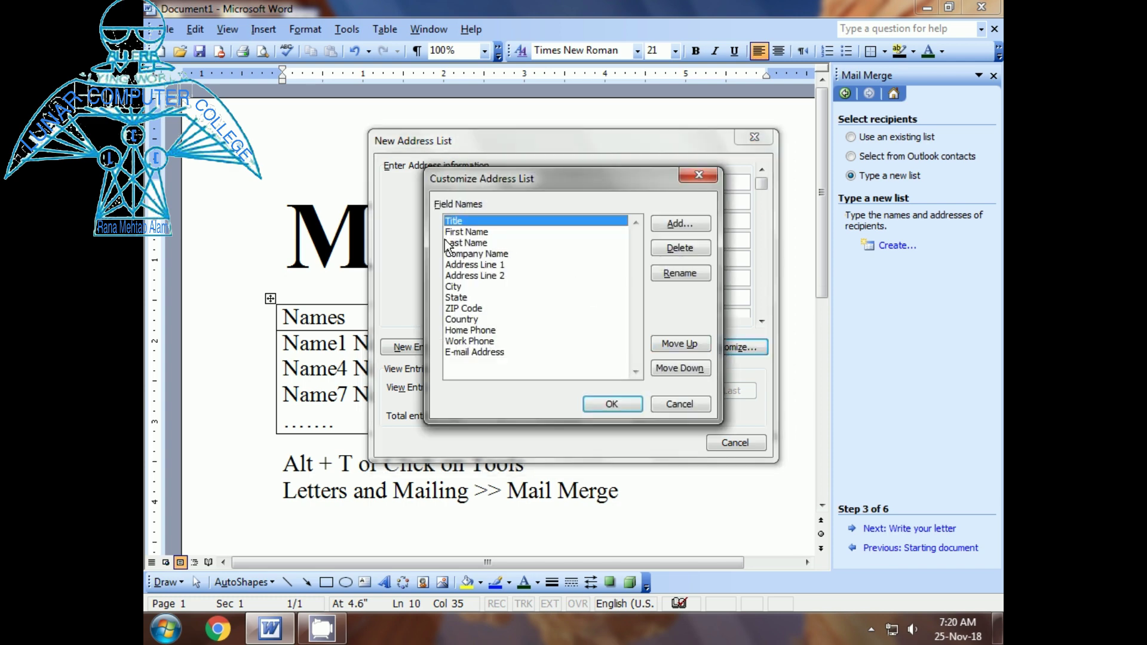
left_click(456, 223)
left_click(456, 225)
left_click(676, 273)
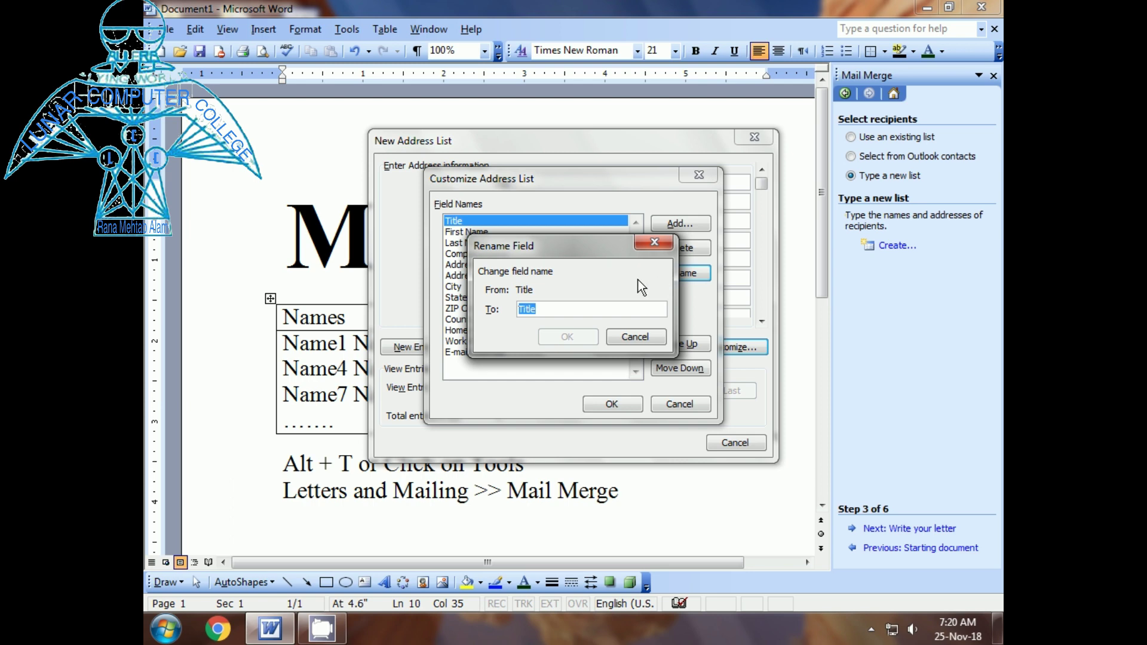
type("Name")
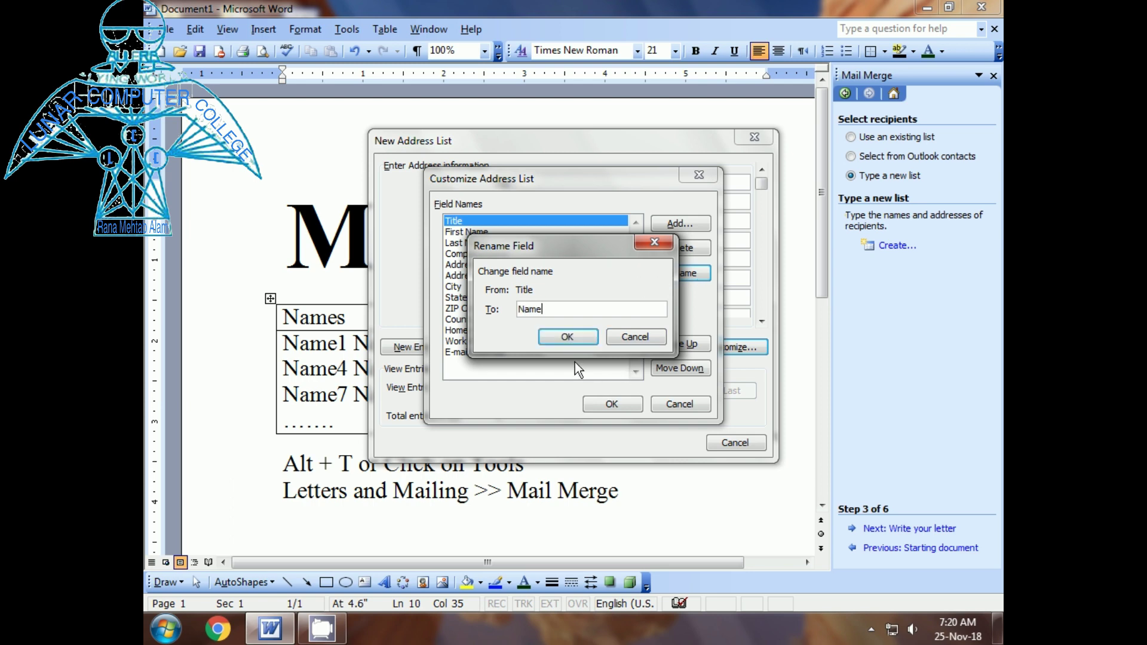
left_click(567, 336)
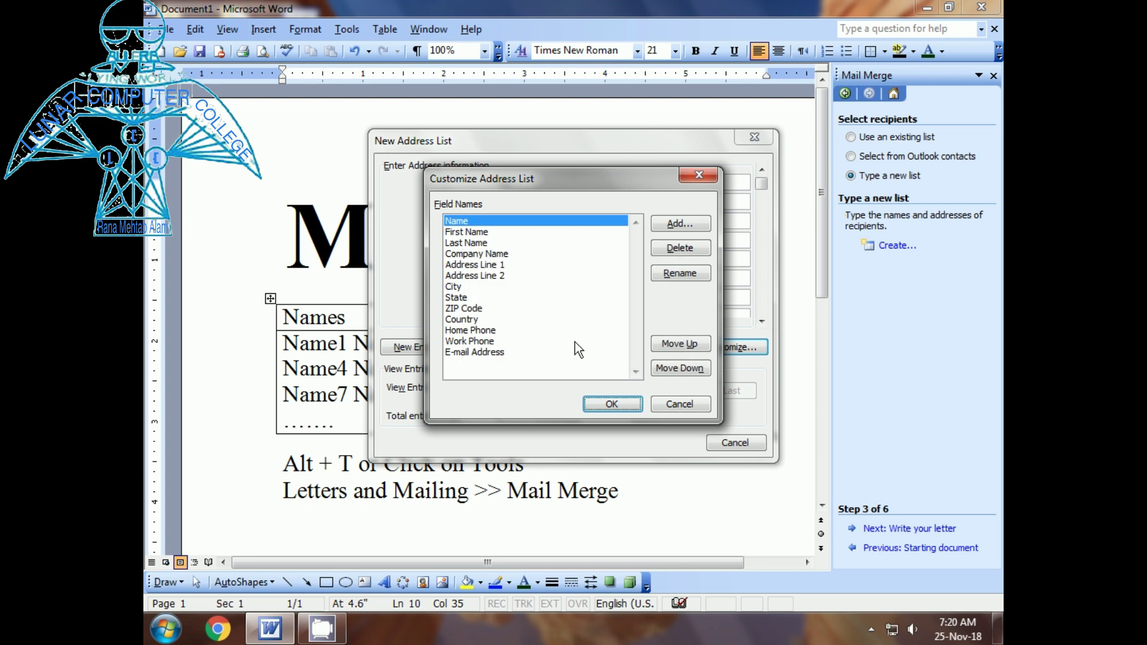
left_click(611, 404)
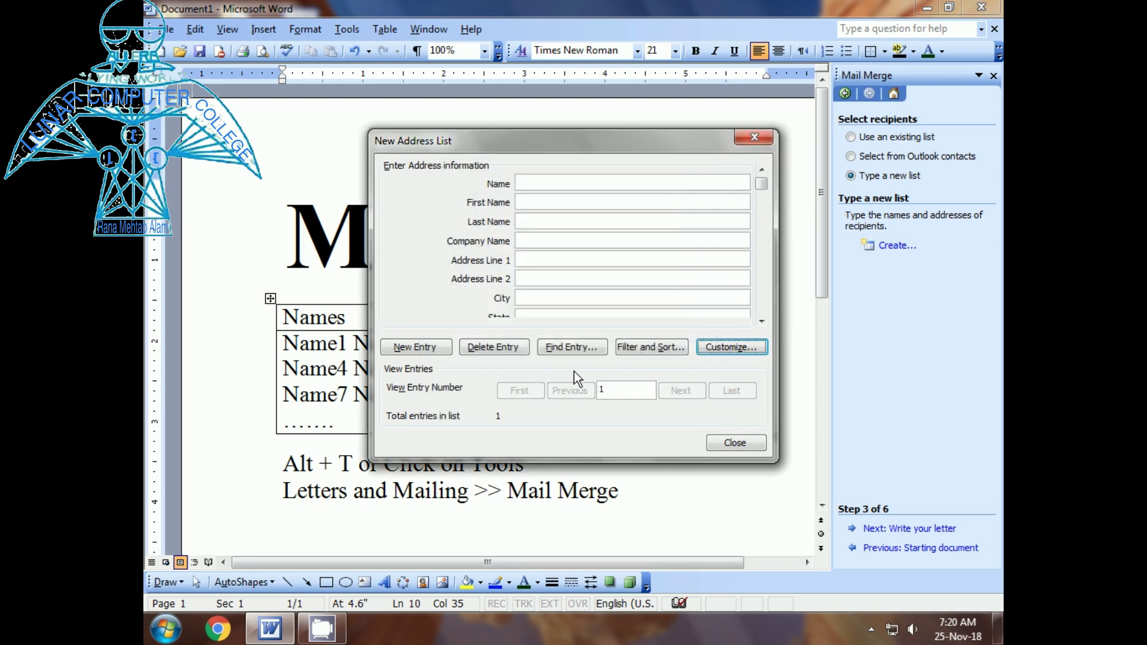
- Add four address list entries with the Name values Name1, Name2, Name3 and Name4
left_click(520, 184)
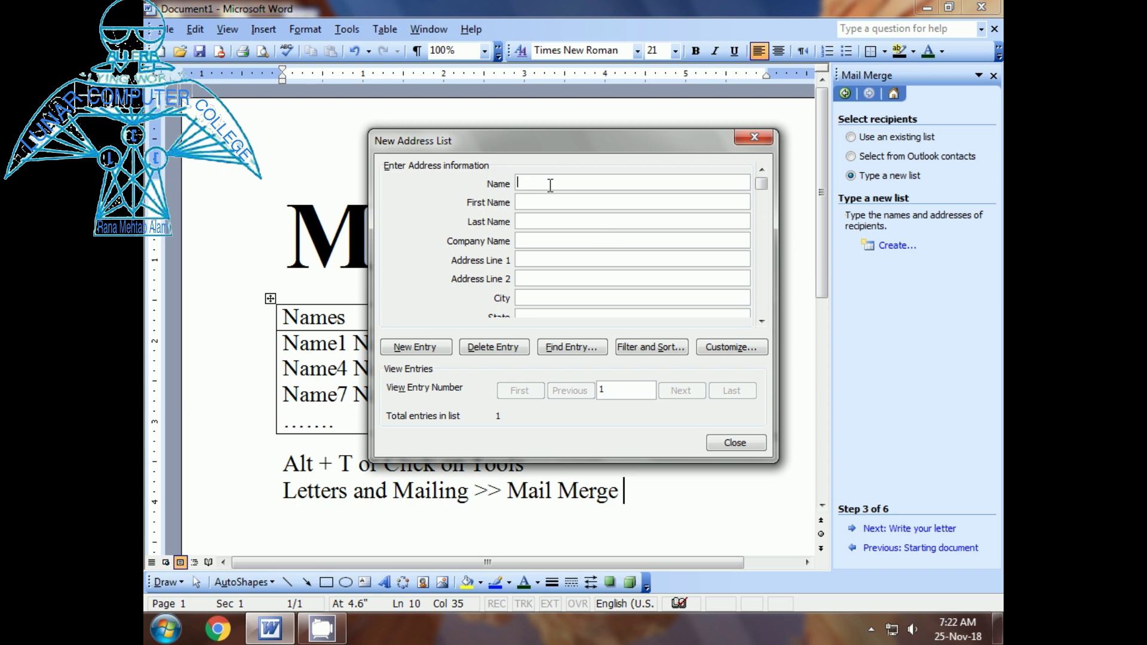
type("Name1")
left_click(402, 353)
left_click(530, 182)
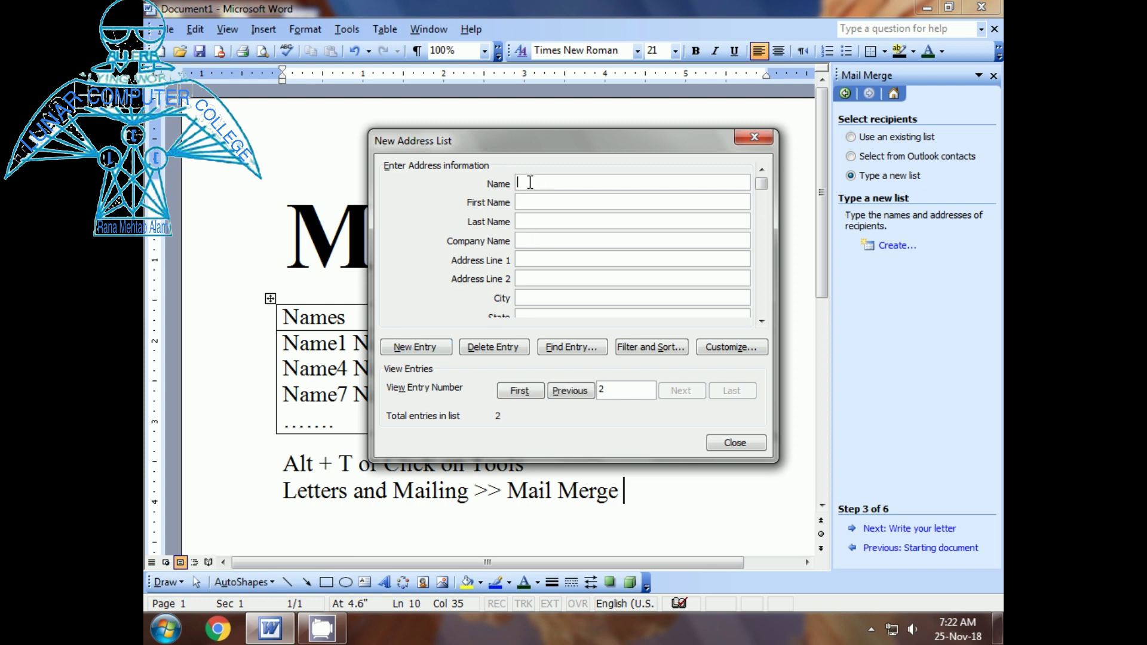
type("Name2")
left_click(422, 345)
left_click(538, 181)
type("Name3")
left_click(416, 347)
left_click(534, 183)
type("Name4")
- Close the address list and save it as namedada in My Data Sources
left_click(719, 439)
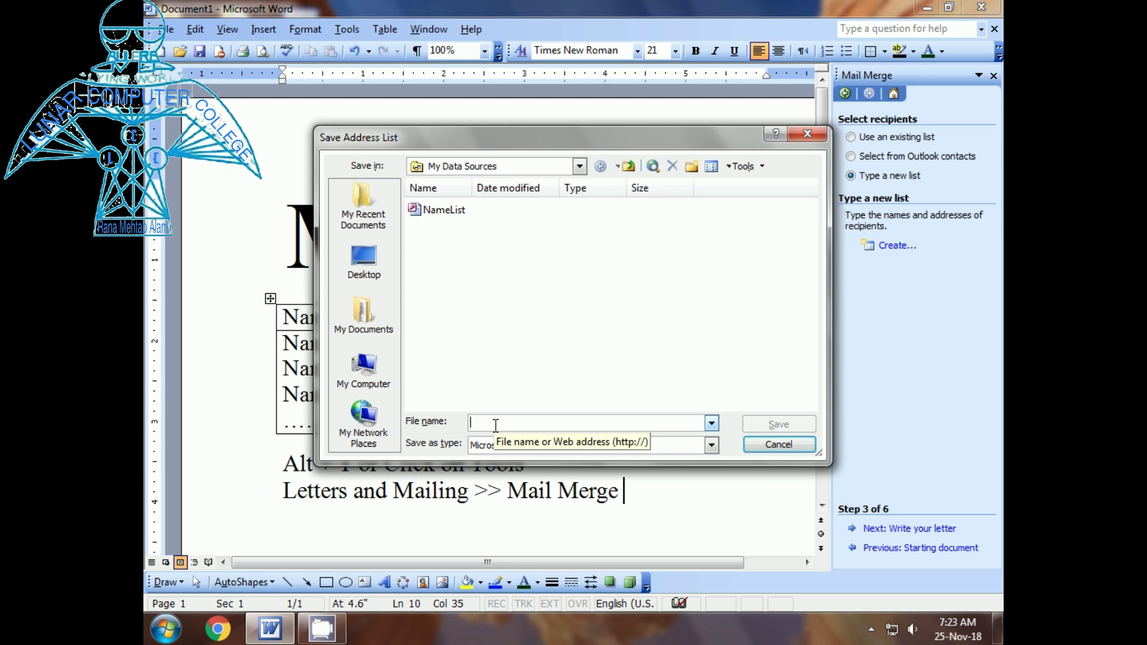
type("name")
type("ca")
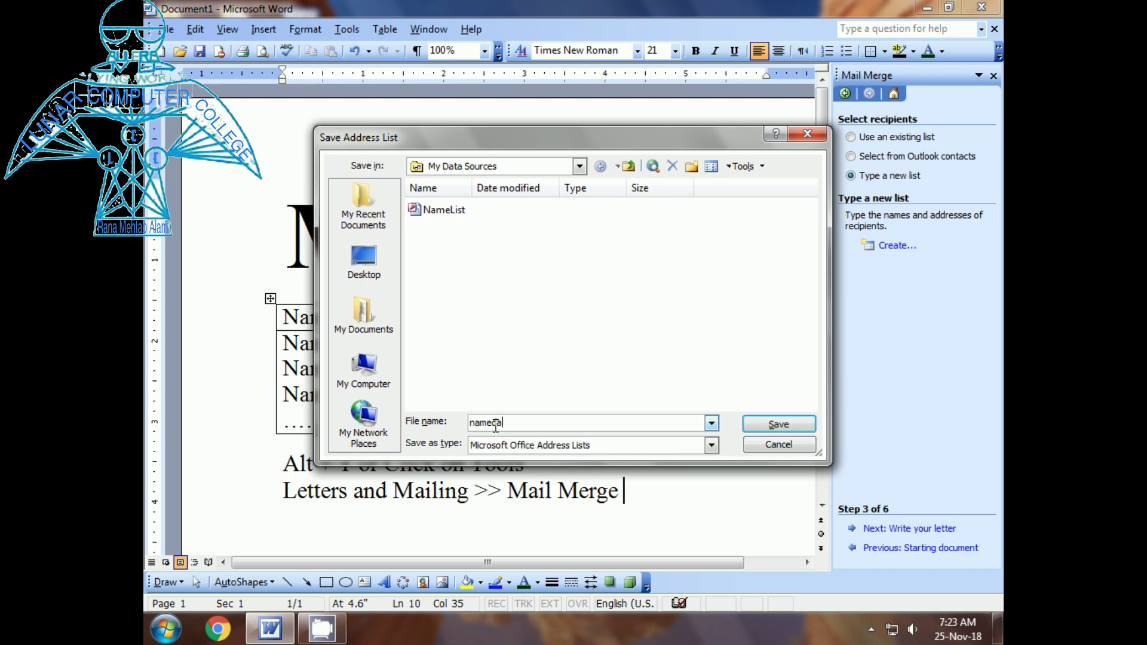
type("da")
left_click(761, 424)
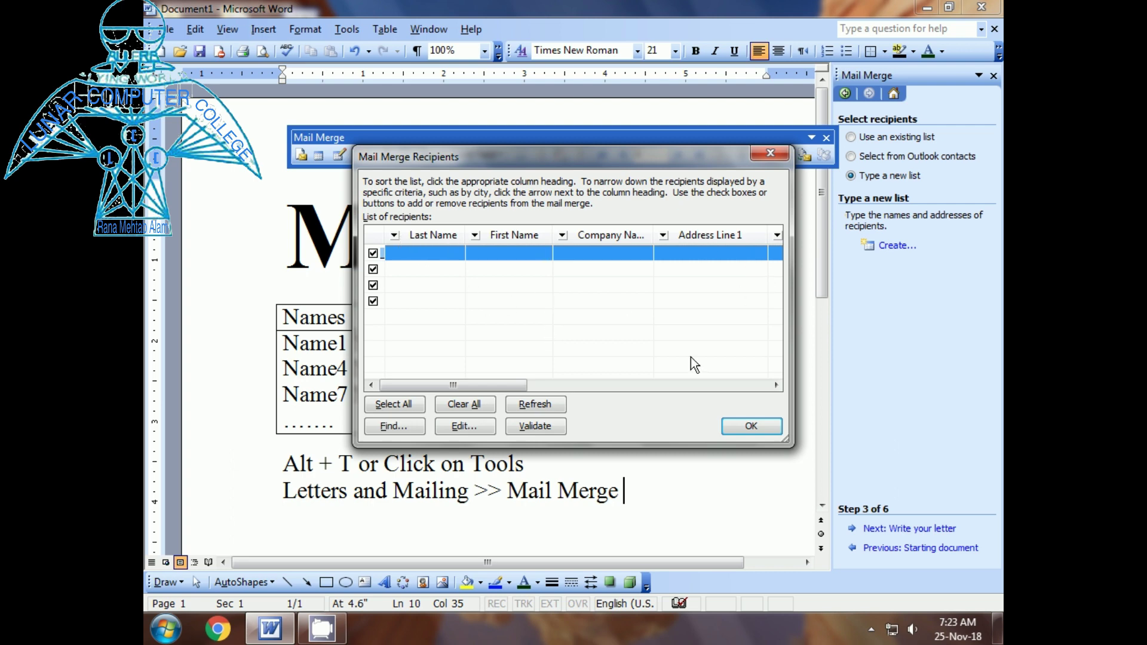
- Check the Name column of the mail merge recipients and accept the list with all entries included
left_click(776, 384)
left_click(776, 385)
left_click(776, 385)
left_click(776, 382)
left_click_drag(514, 382, 779, 381)
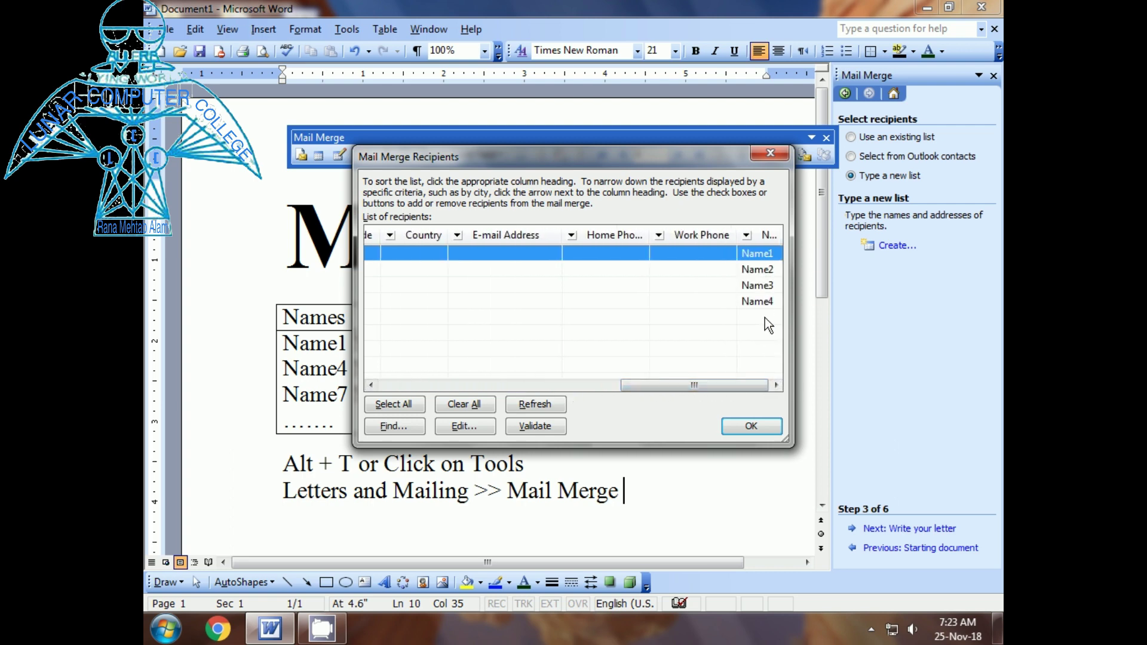
left_click(745, 427)
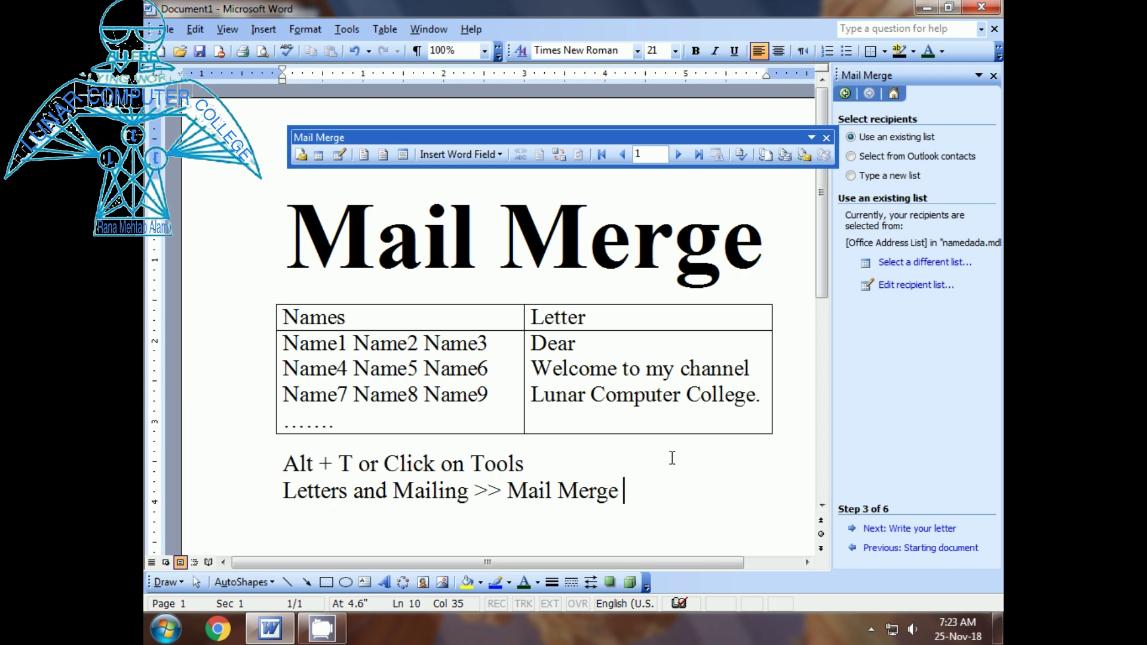
- Advance to writing the letter and insert the Name merge field after "Dear" in the Letter column
left_click(918, 533)
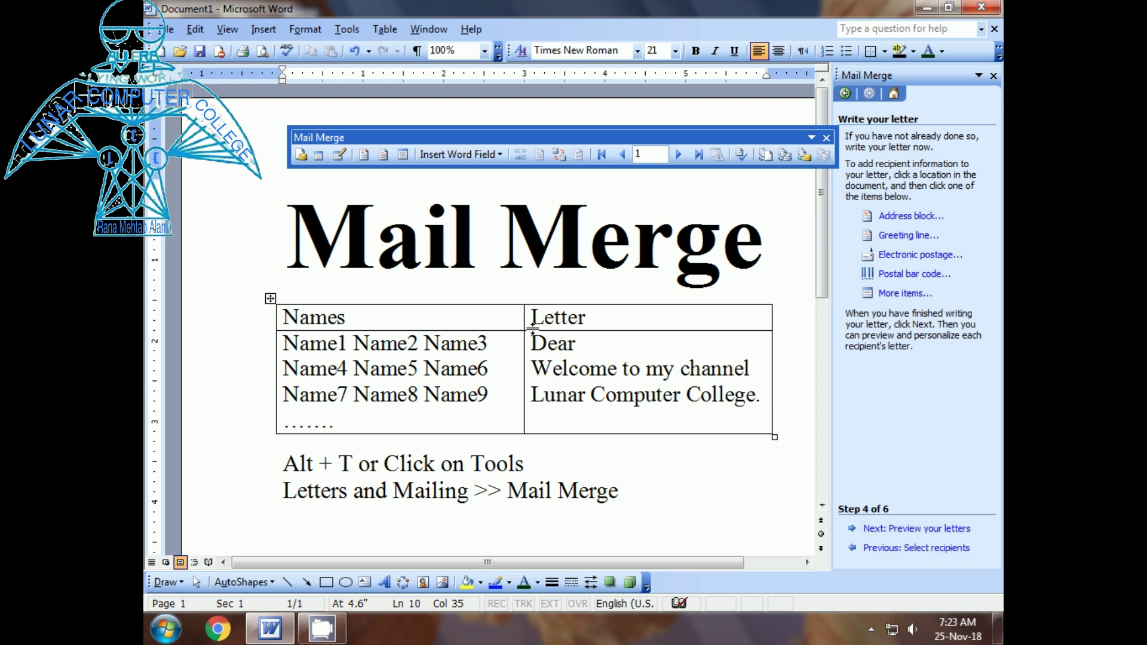
left_click(596, 345)
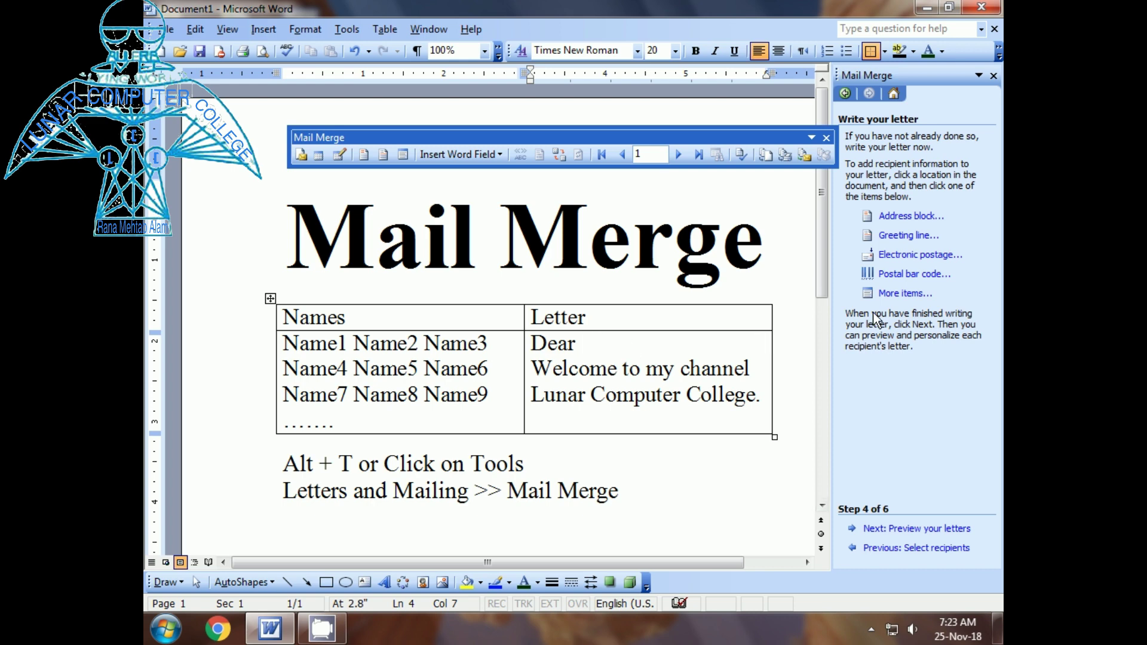
left_click(896, 297)
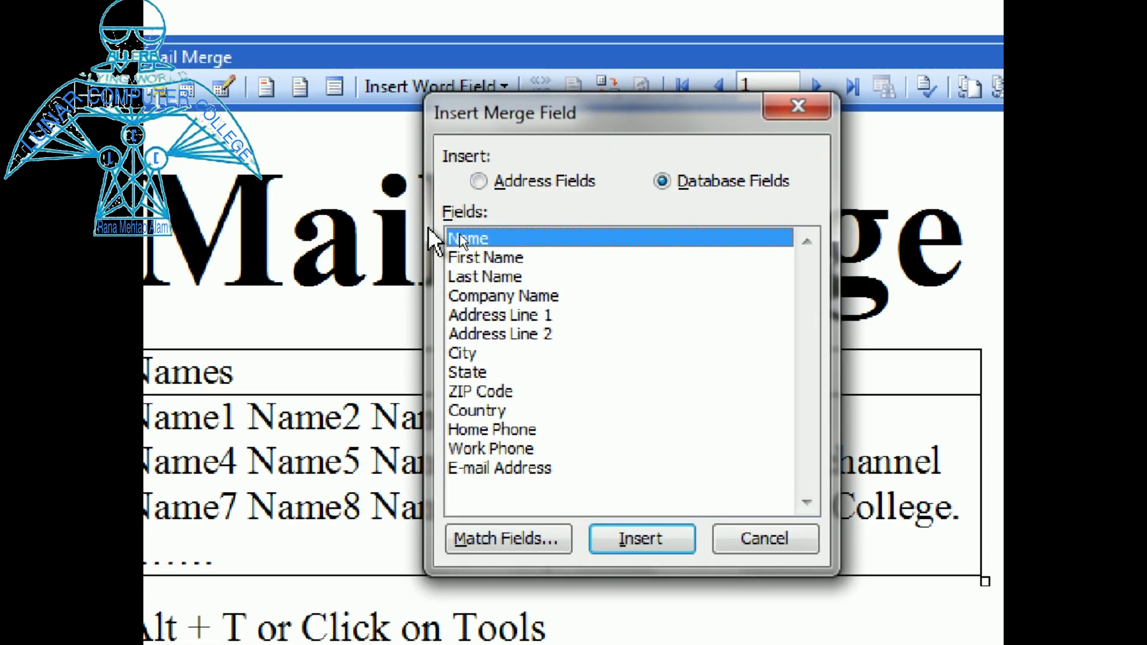
left_click(481, 256)
left_click(485, 239)
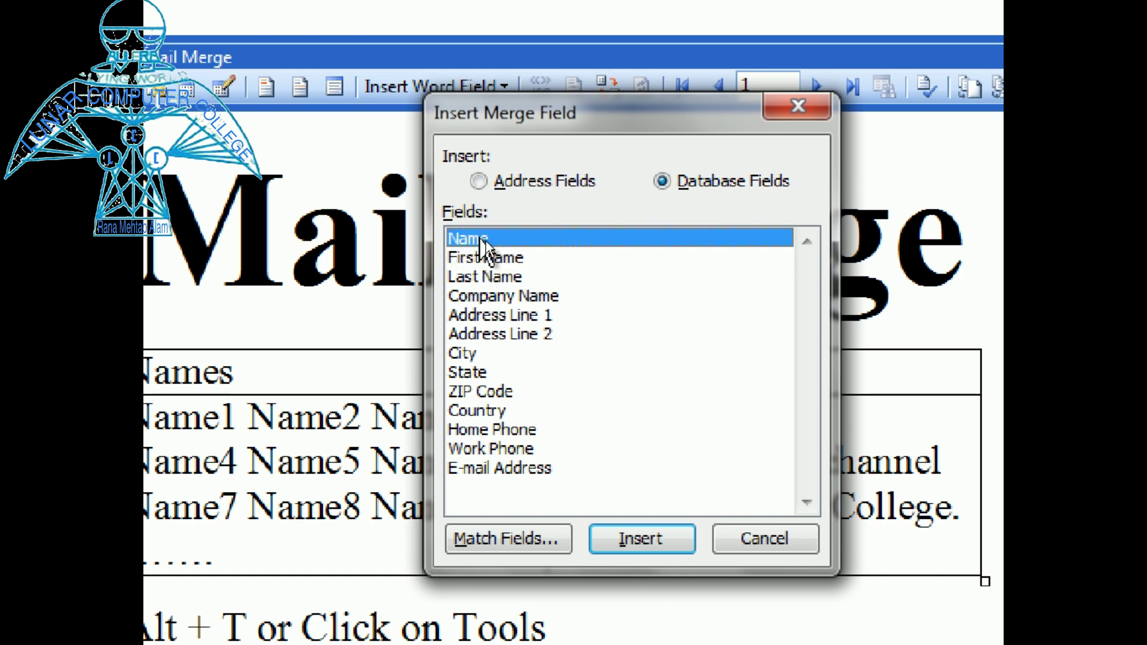
left_click(624, 540)
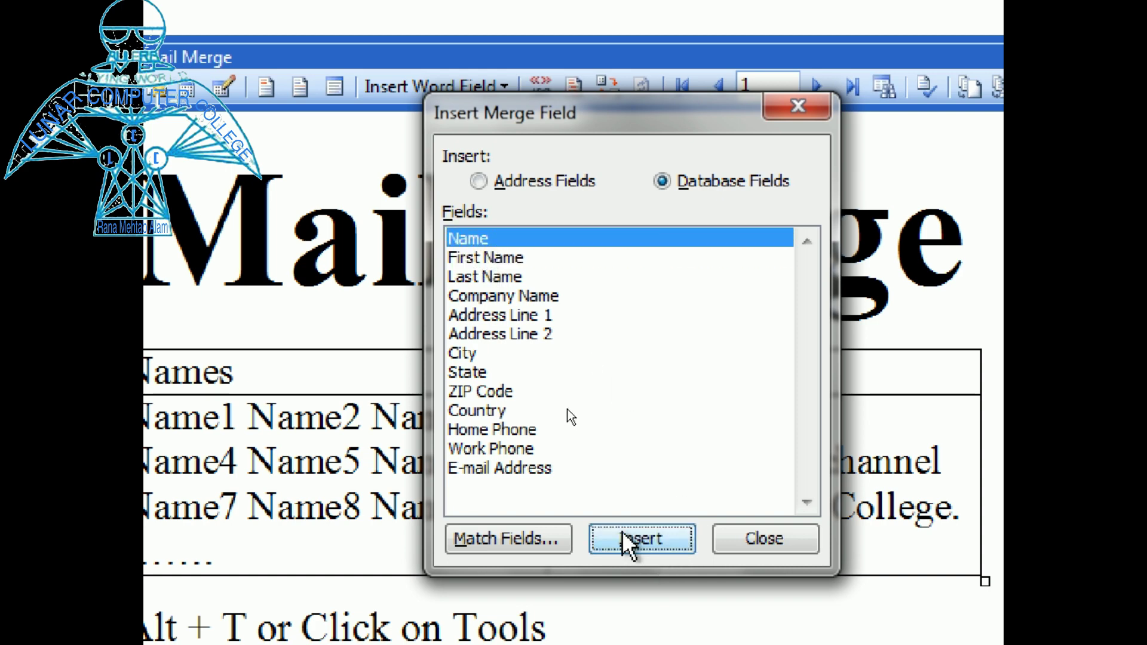
left_click(758, 540)
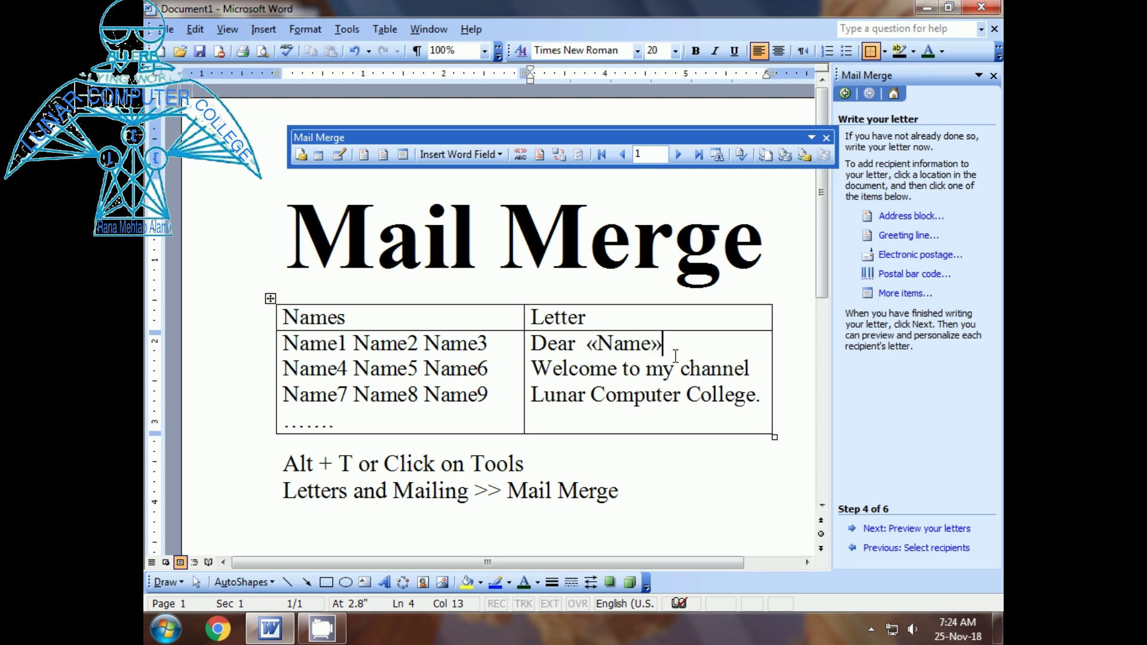
- Move the Mail Merge toolbar clear of the heading and show the merged data in place of the Name field
left_click_drag(399, 138, 332, 124)
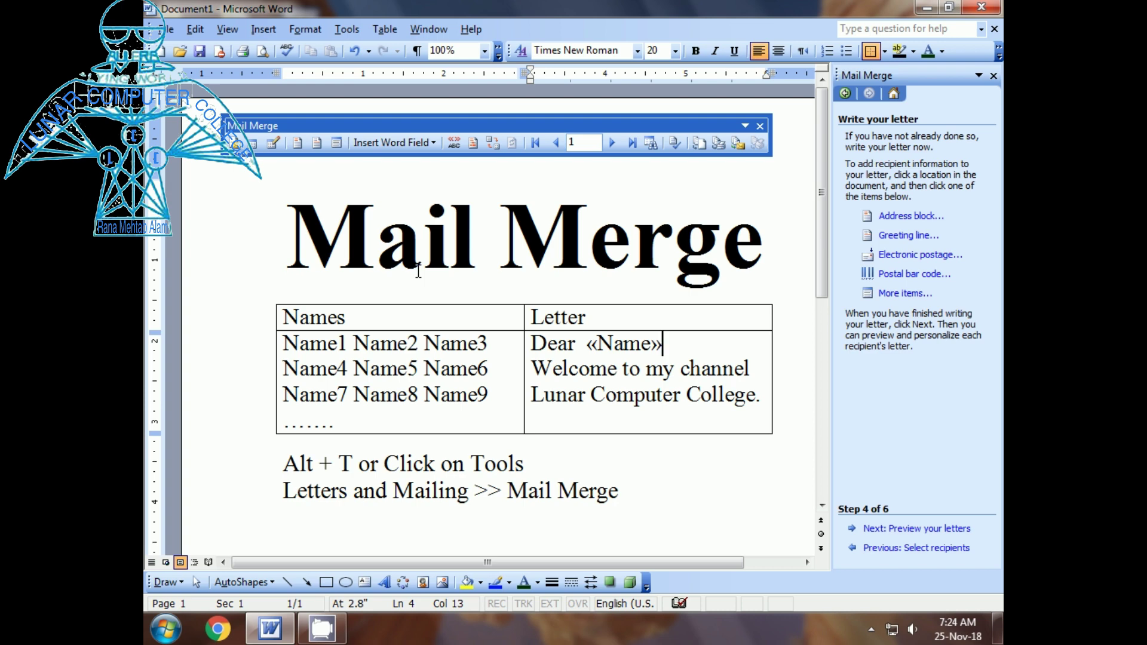
left_click_drag(445, 121, 449, 121)
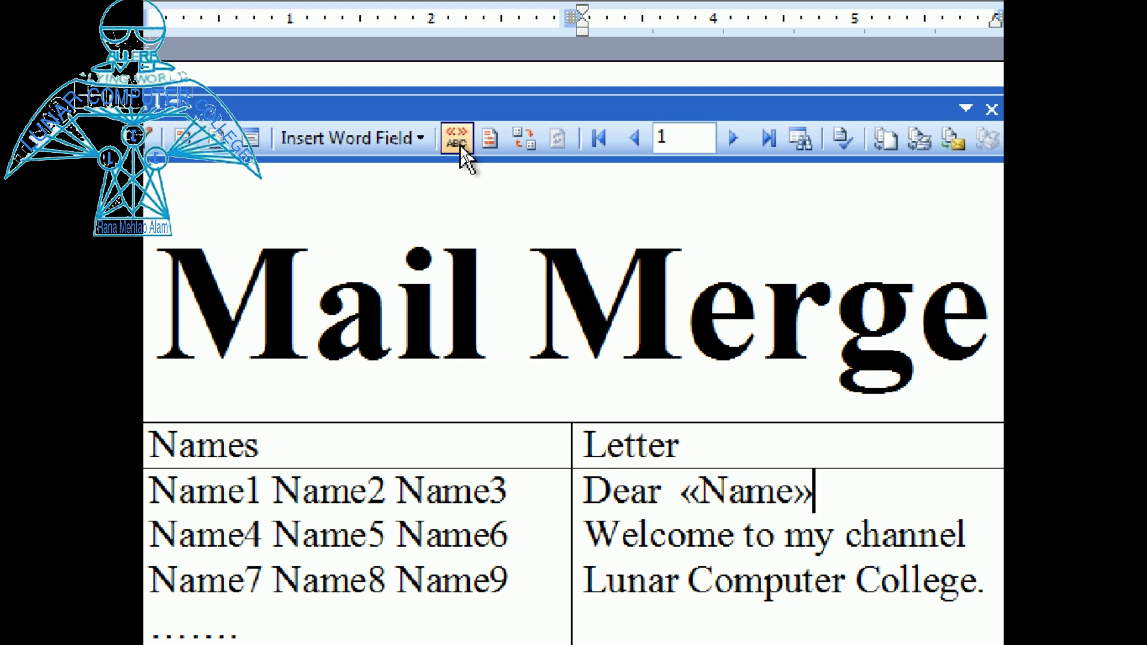
left_click(460, 145)
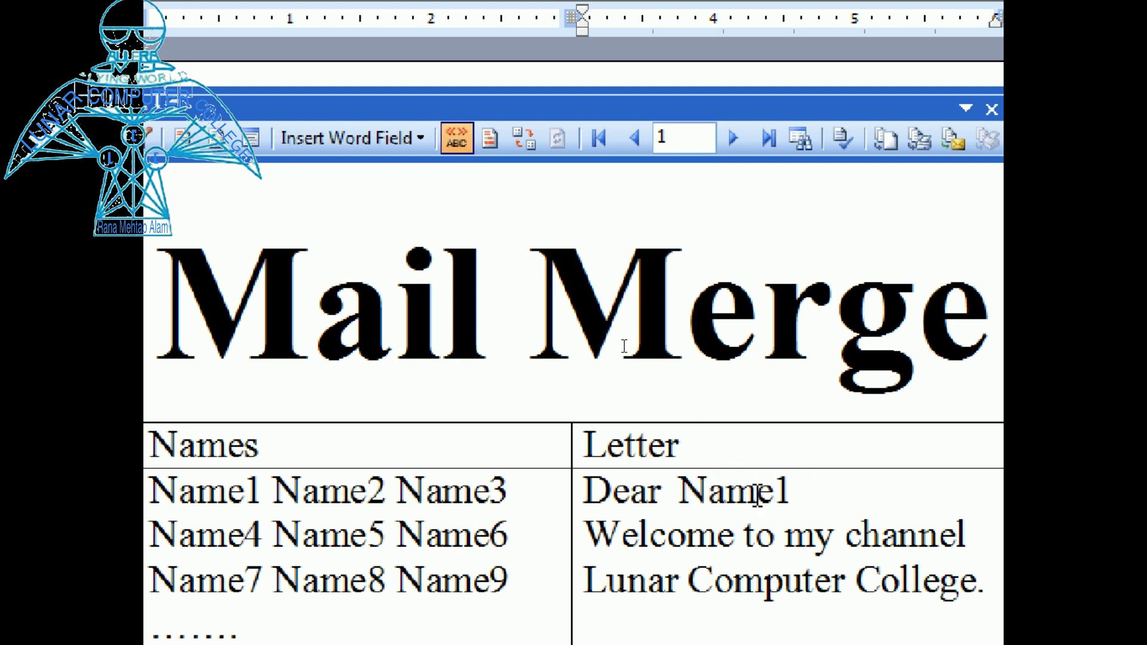
left_click_drag(680, 490, 782, 489)
left_click(782, 488)
- Page the merged preview forward to record 4 and advance the wizard to completing the merge
left_click(731, 138)
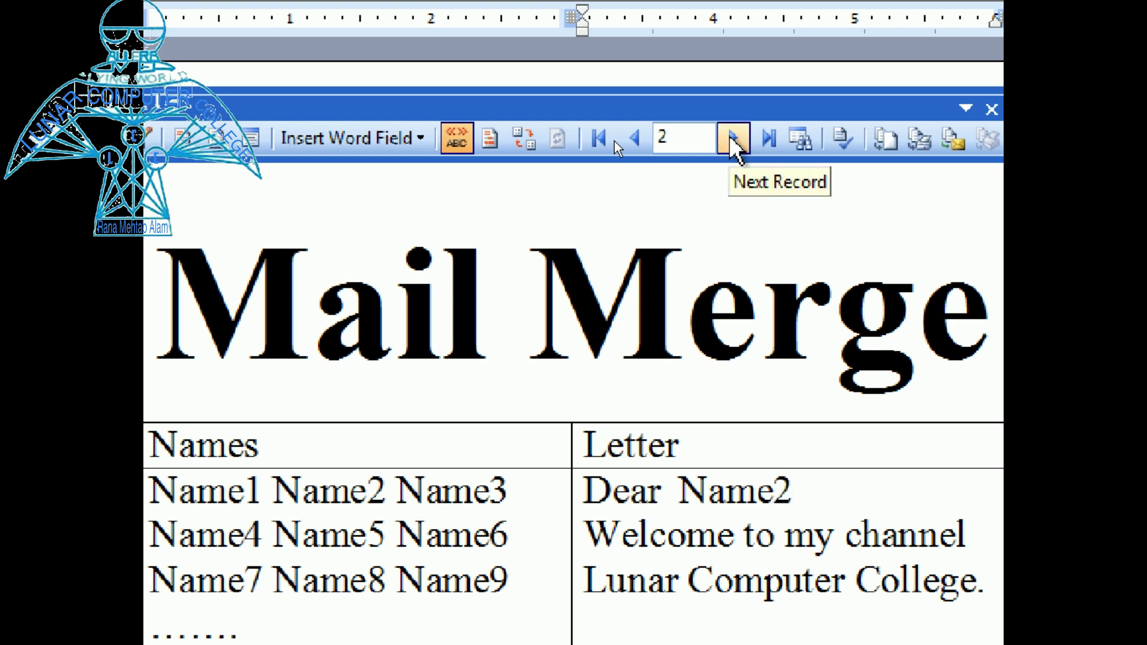
left_click(731, 139)
left_click(731, 138)
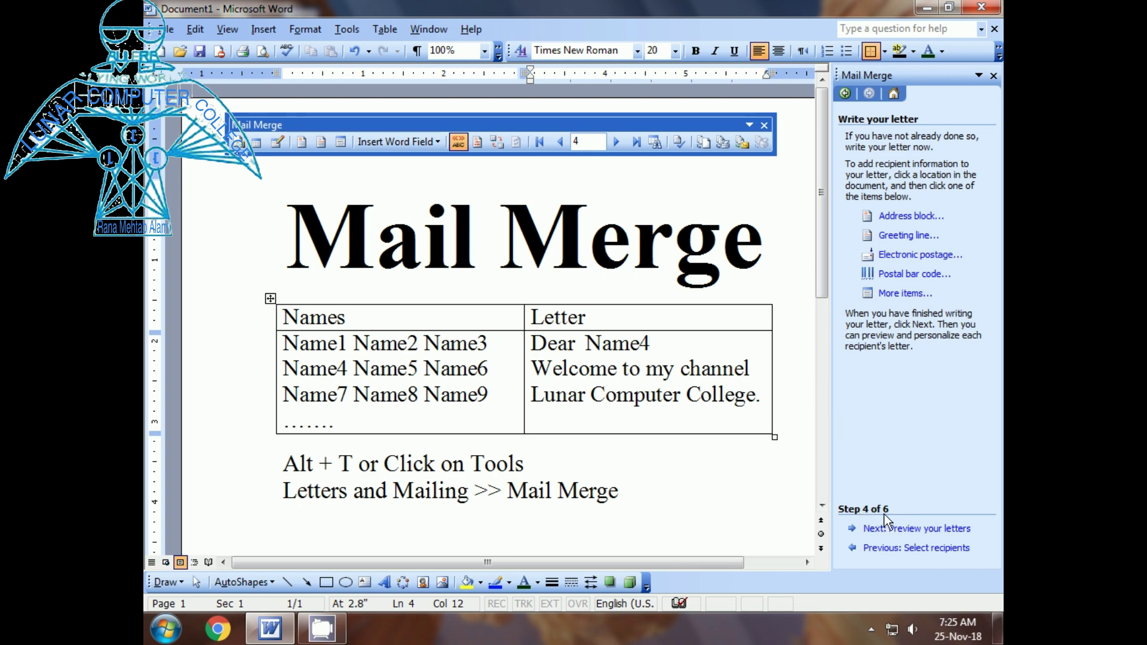
left_click(904, 539)
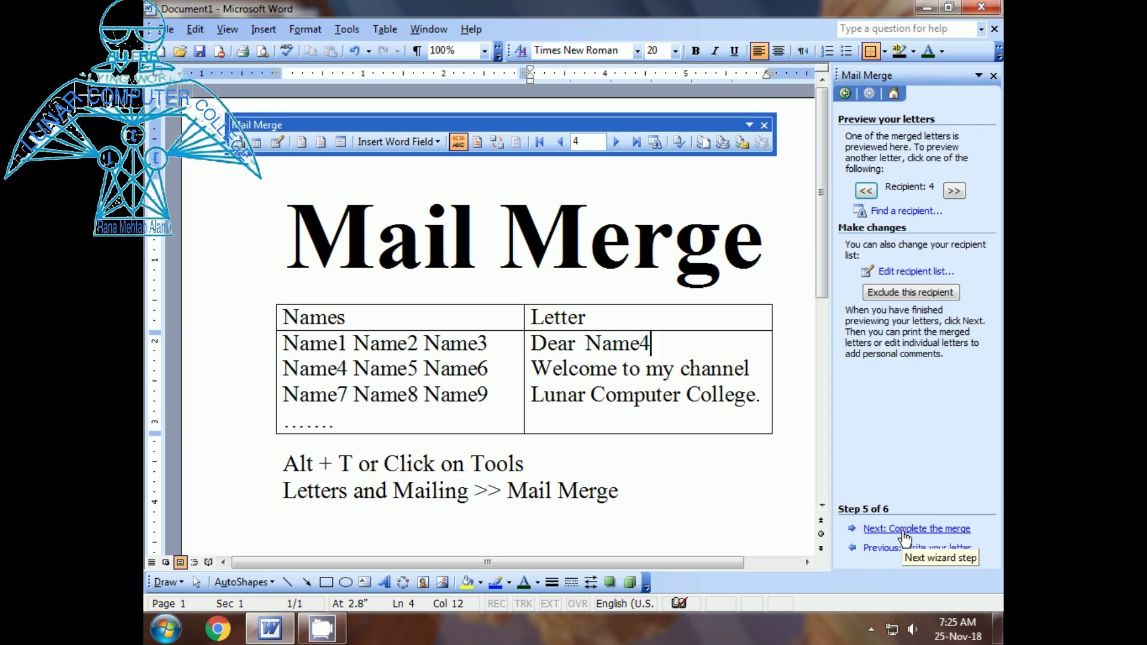
left_click(905, 532)
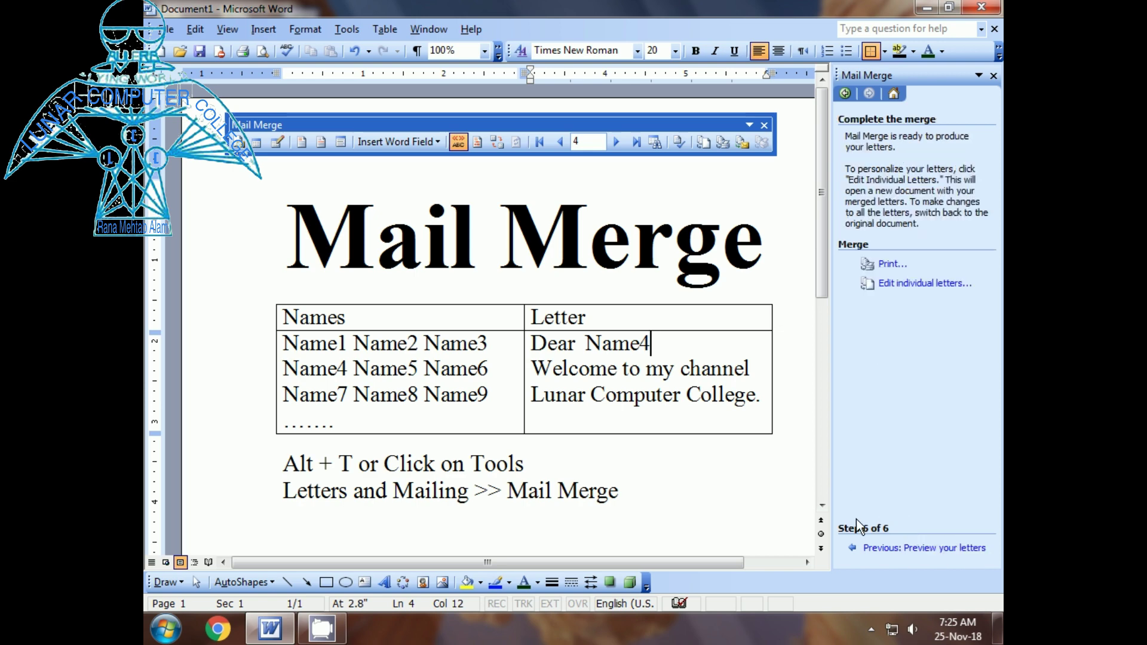